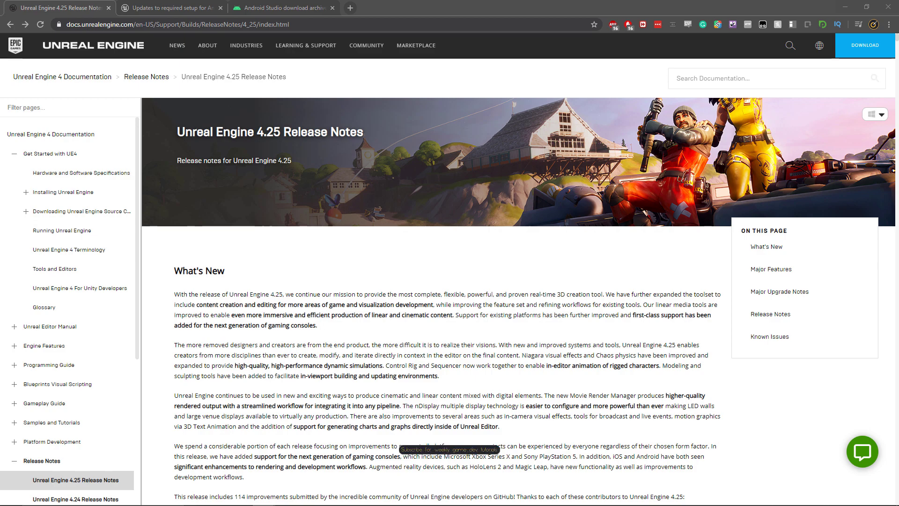
Search the 4.25 release notes for 'android' and scroll to 'New: Android NDK 21b Update'
scroll(487, 216, "down", 9)
key("ctrl+f")
type("android")
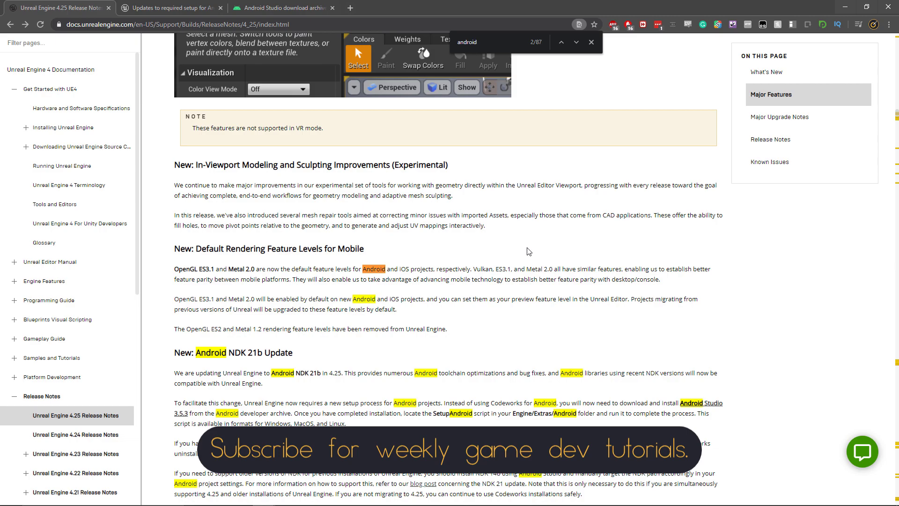
scroll(528, 251, "down", 1)
scroll(528, 251, "down", 2)
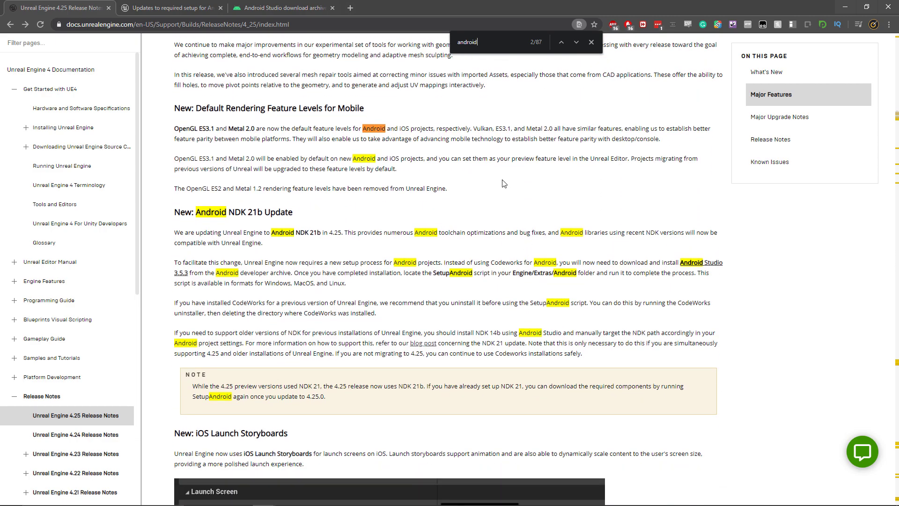
left_click(592, 45)
scroll(585, 79, "down", 2)
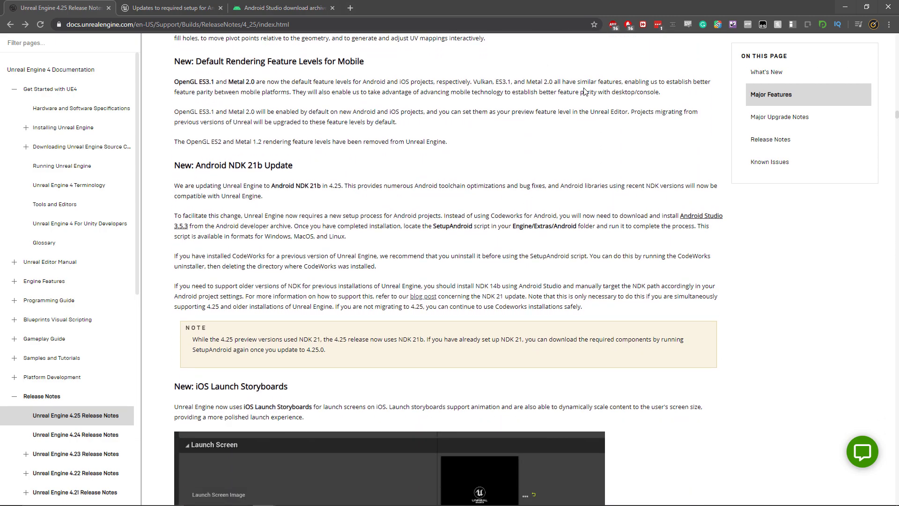
scroll(580, 98, "up", 1)
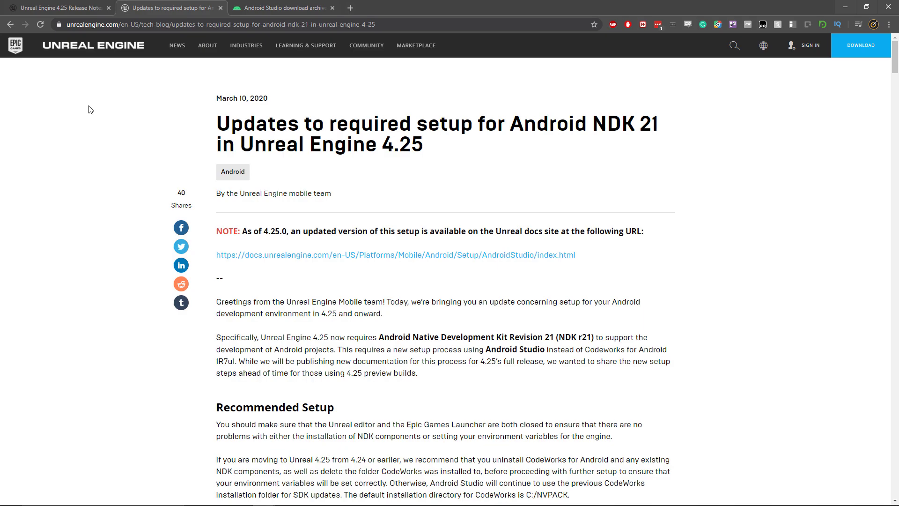
Scroll the NDK 21 blog post to '1. Installing Android Studio' and the 3.5.3 downloads
scroll(90, 109, "down", 3)
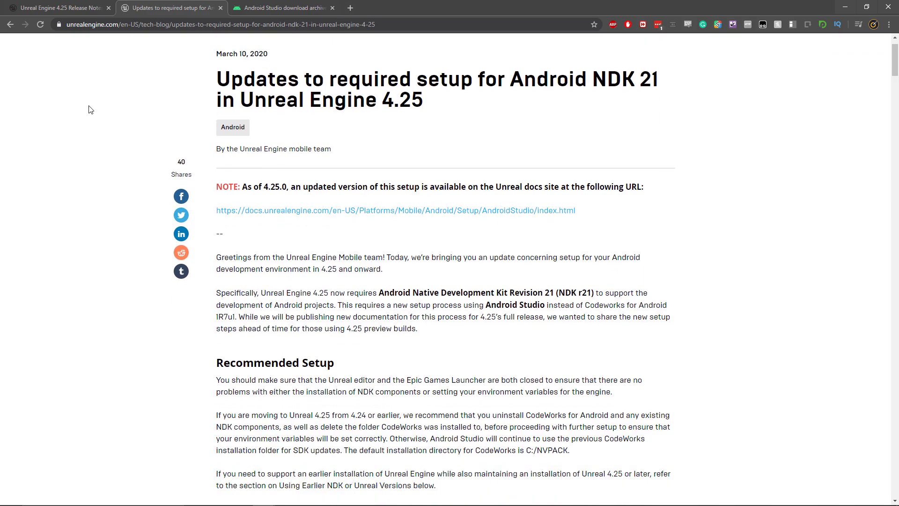
scroll(91, 110, "down", 2)
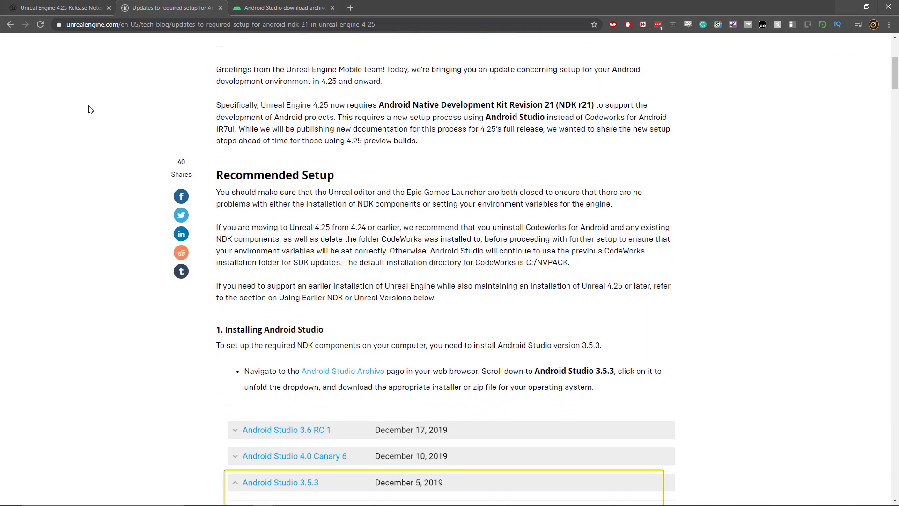
scroll(90, 110, "down", 2)
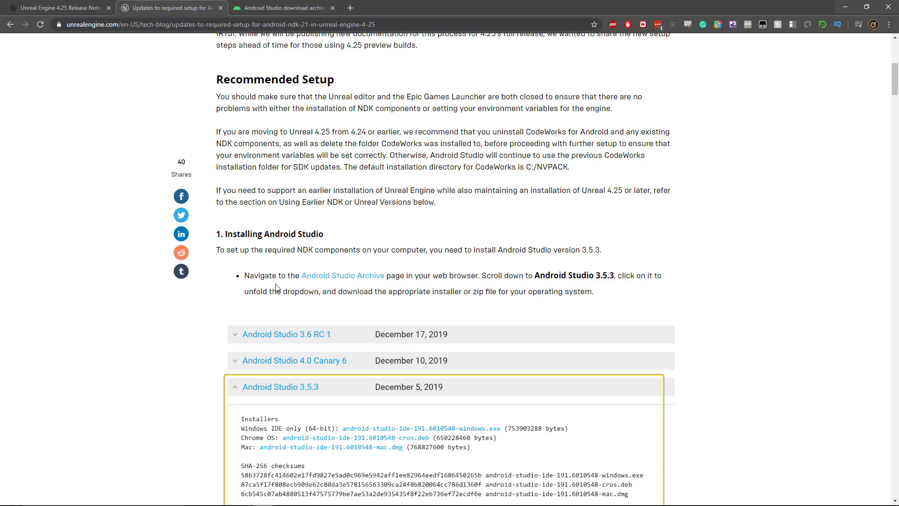
scroll(275, 287, "down", 3)
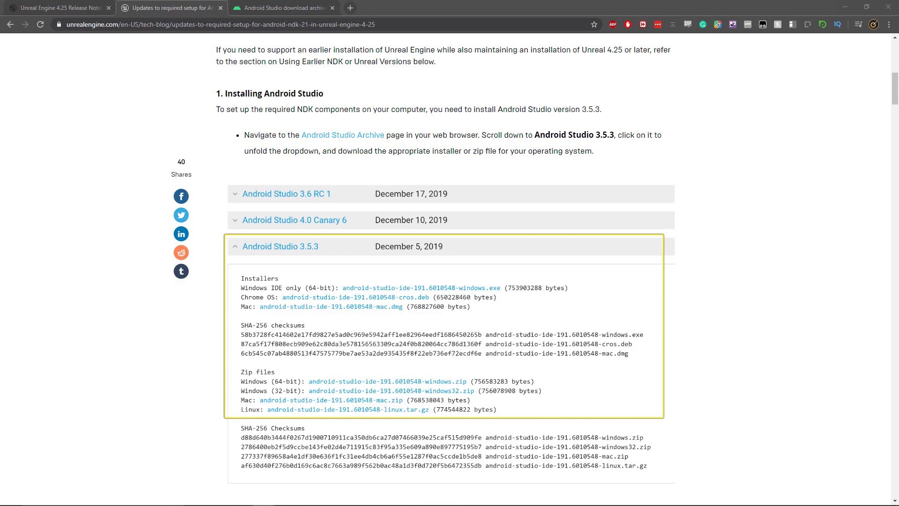
Locate the Android Studio 3.5.3 Windows installer in the archive by searching '3.5.3'
left_click(316, 5)
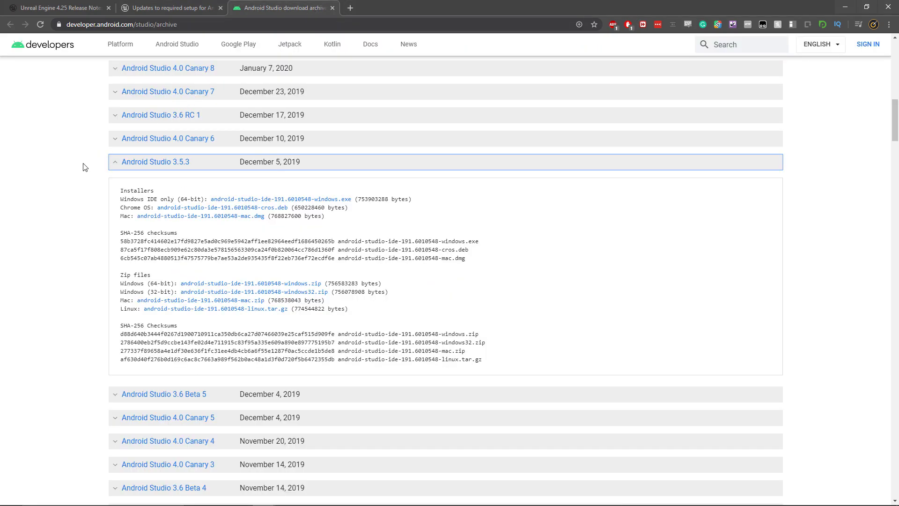
scroll(38, 202, "up", 15)
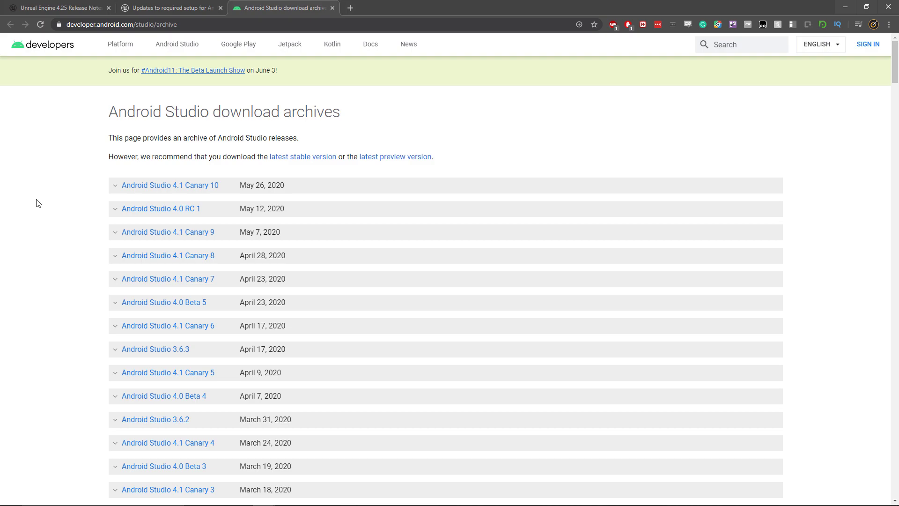
key("ctrl+f")
type("3.5")
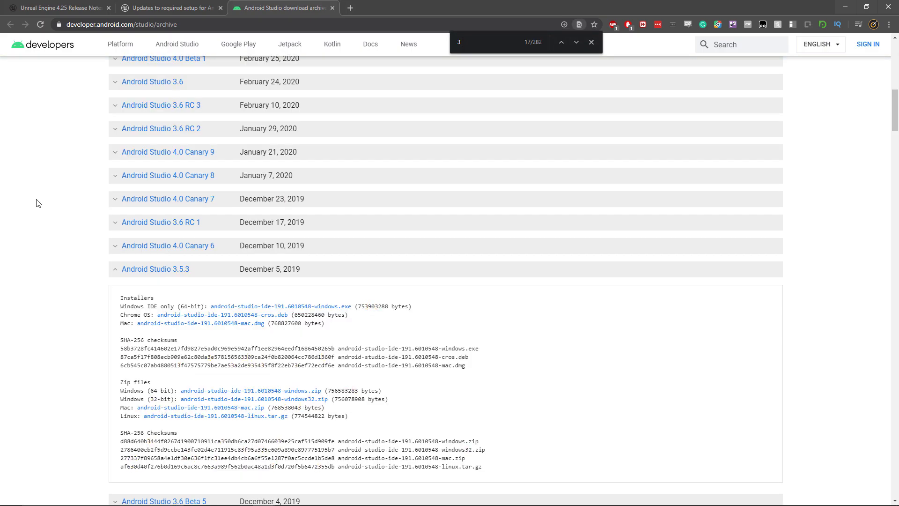
type(".3")
left_click(591, 42)
left_click(77, 310)
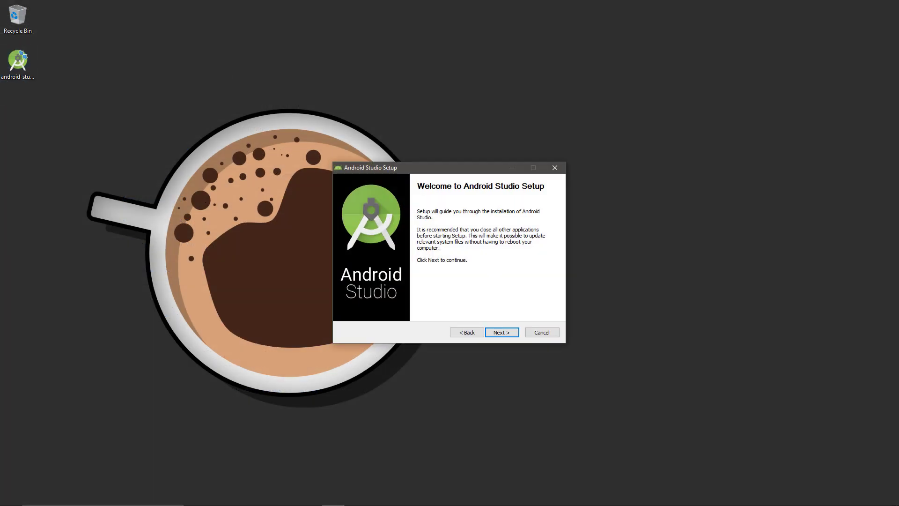
Install Android Studio with default components into C:\Program Files\Android\Android Studio, then launch it
left_click(509, 336)
left_click(509, 335)
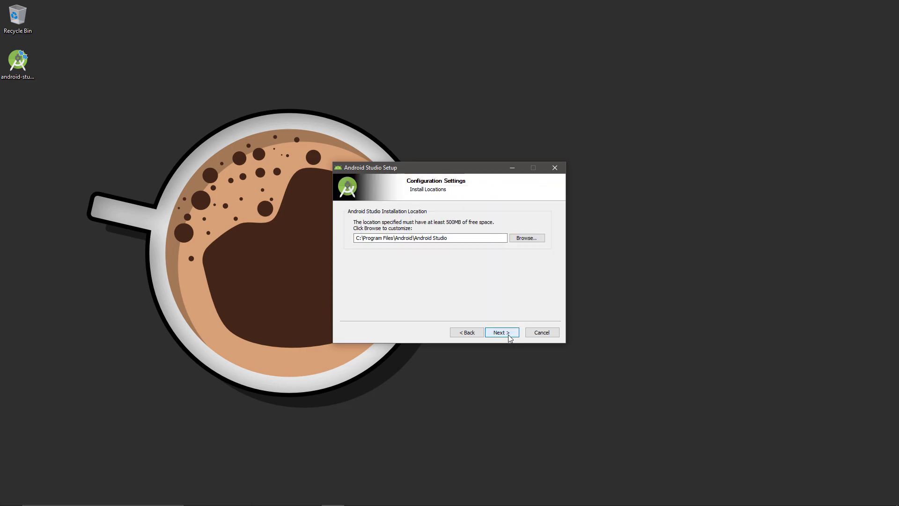
left_click(509, 336)
left_click(509, 336)
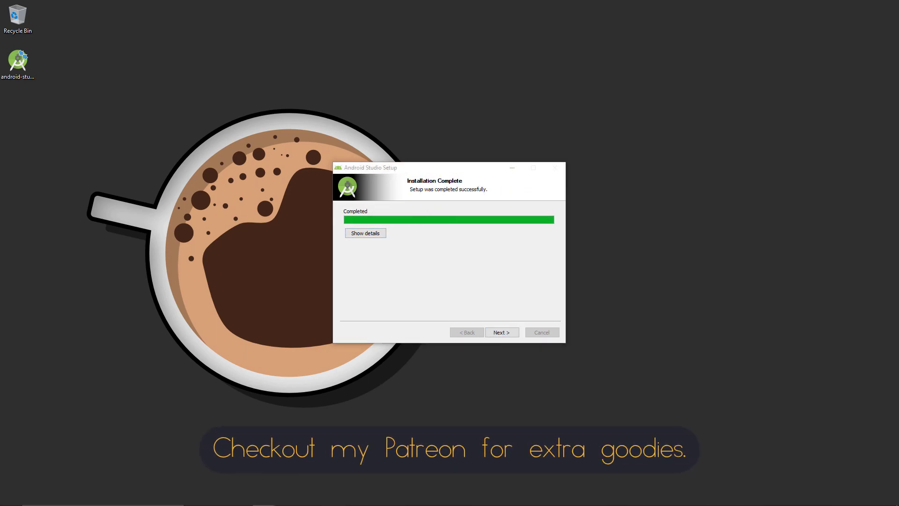
left_click(501, 332)
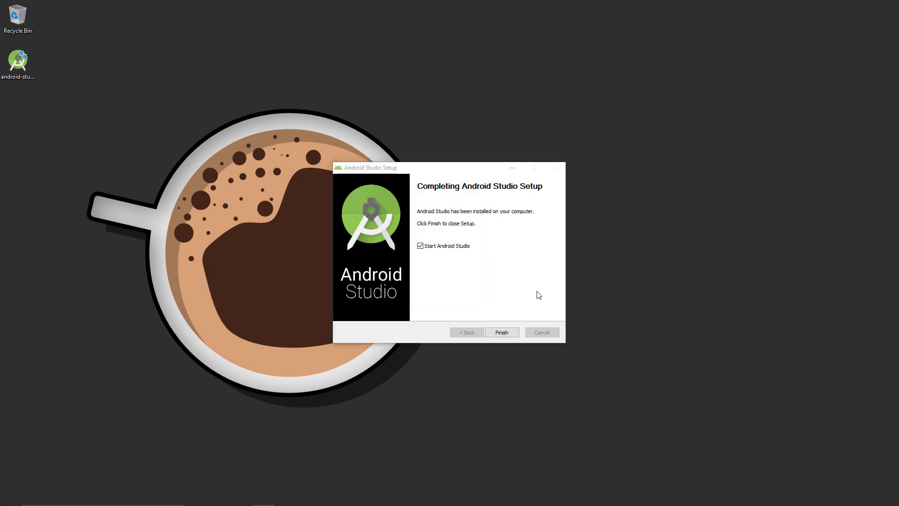
left_click(513, 333)
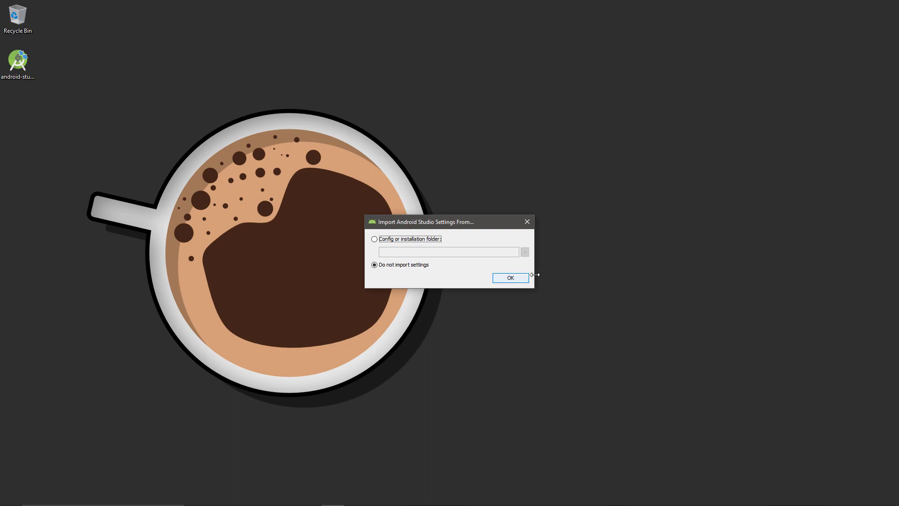
Start Android Studio without importing settings, choosing the Standard install type and Darcula theme
left_click(516, 278)
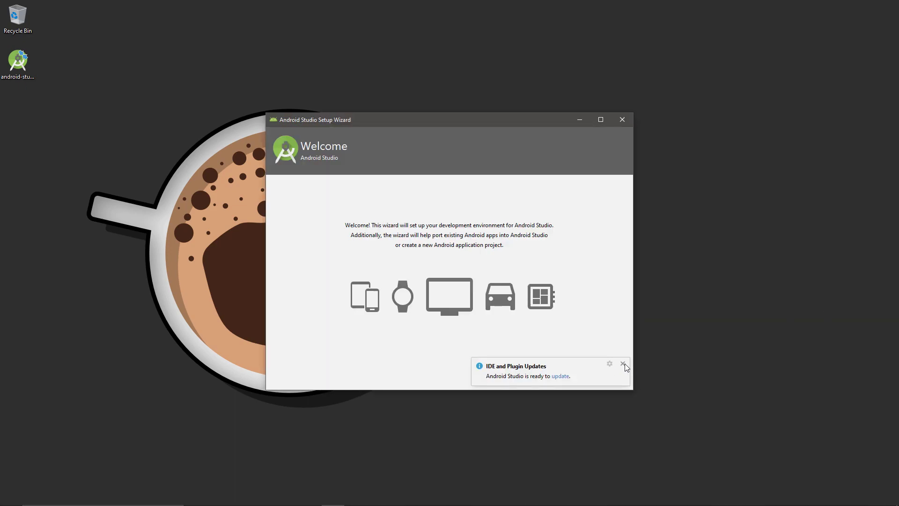
left_click(624, 364)
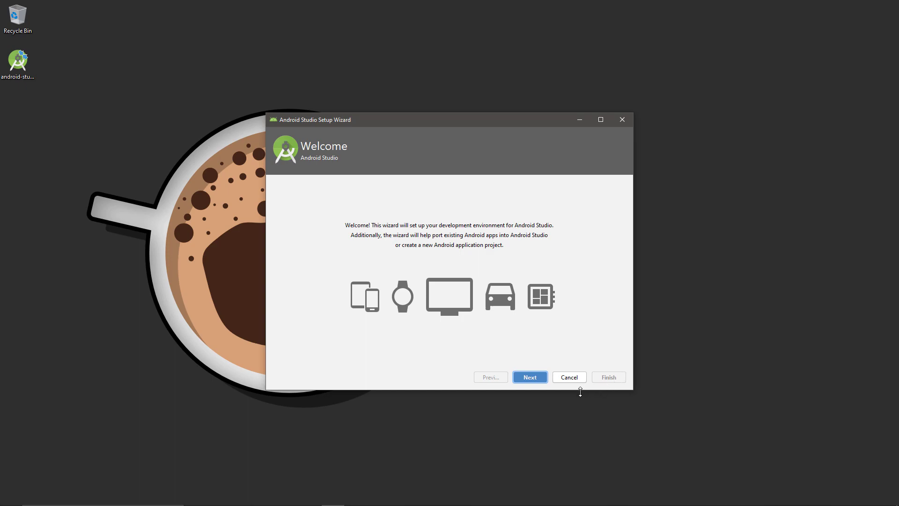
left_click(537, 378)
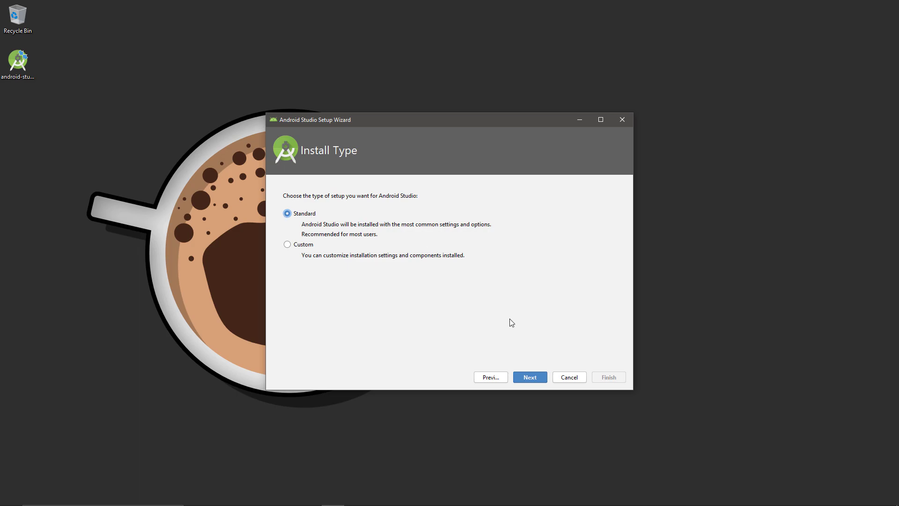
left_click(529, 376)
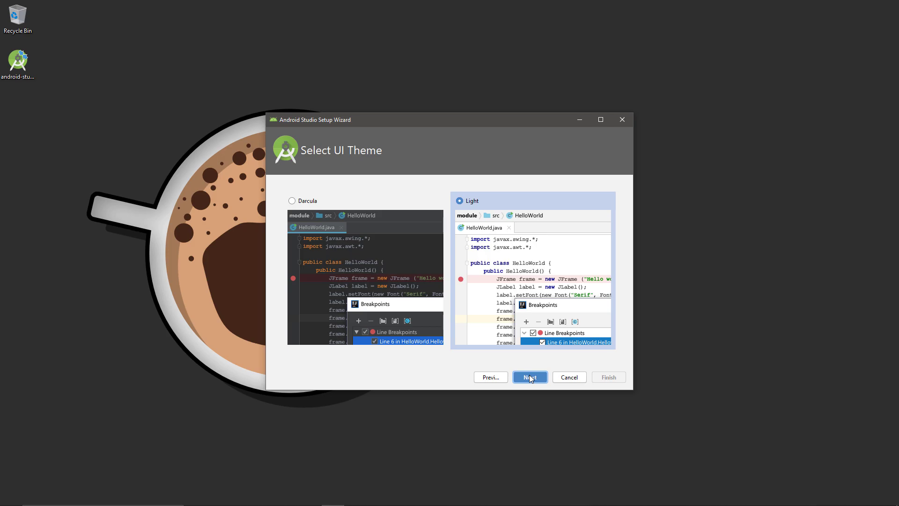
left_click(371, 280)
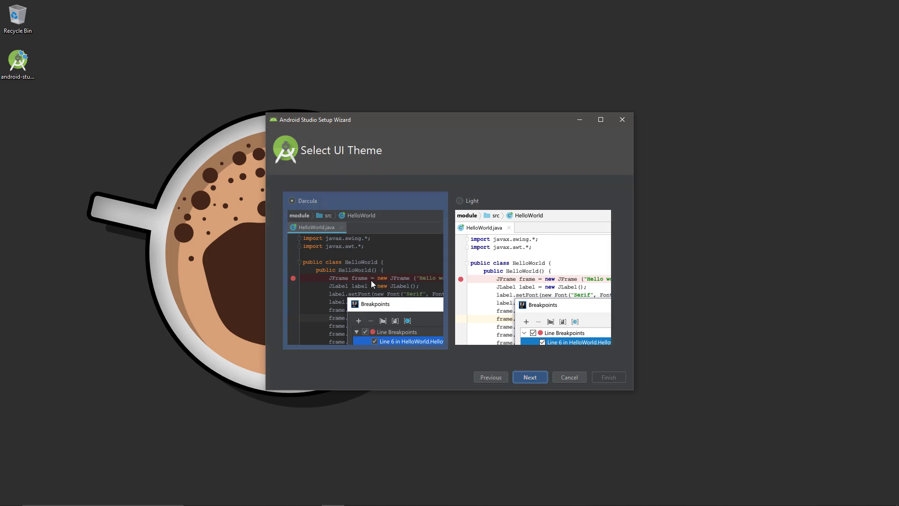
left_click(531, 378)
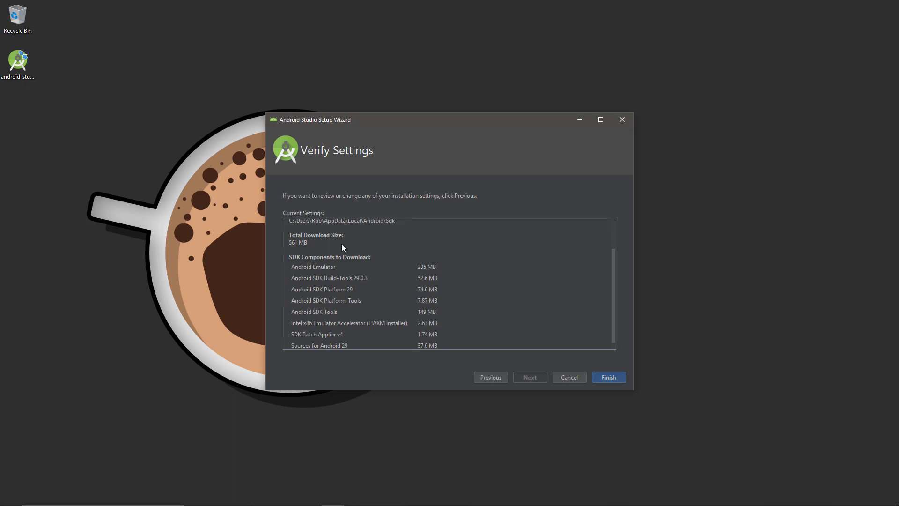
Note the SDK folder path, download the SDK components, and close the welcome window
scroll(366, 260, "up", 2)
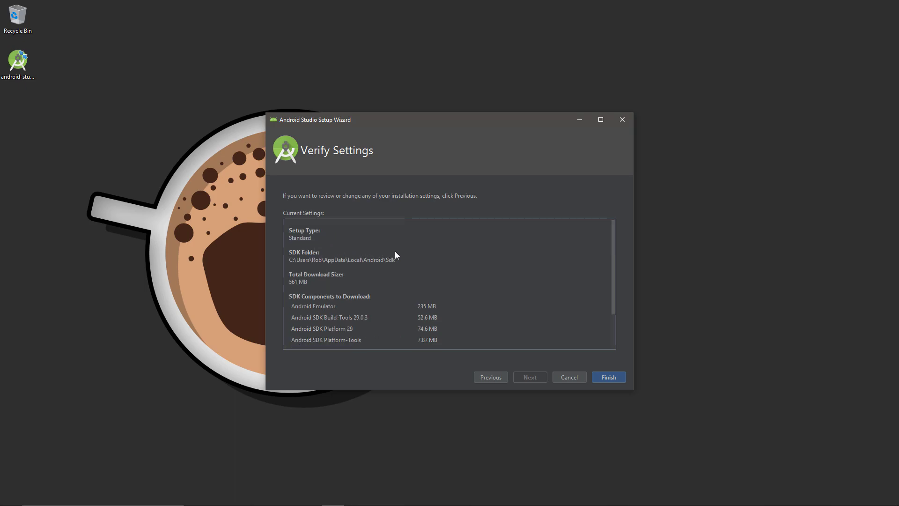
left_click_drag(289, 260, 366, 262)
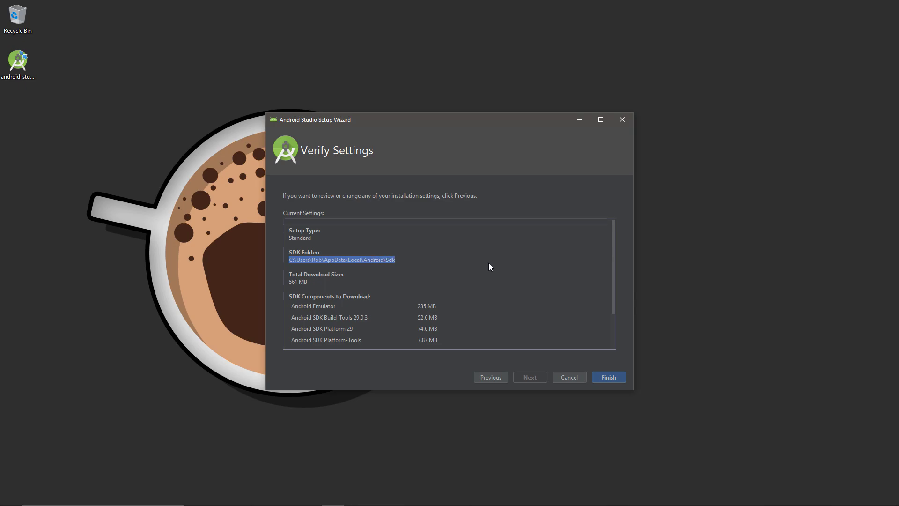
scroll(489, 264, "down", 2)
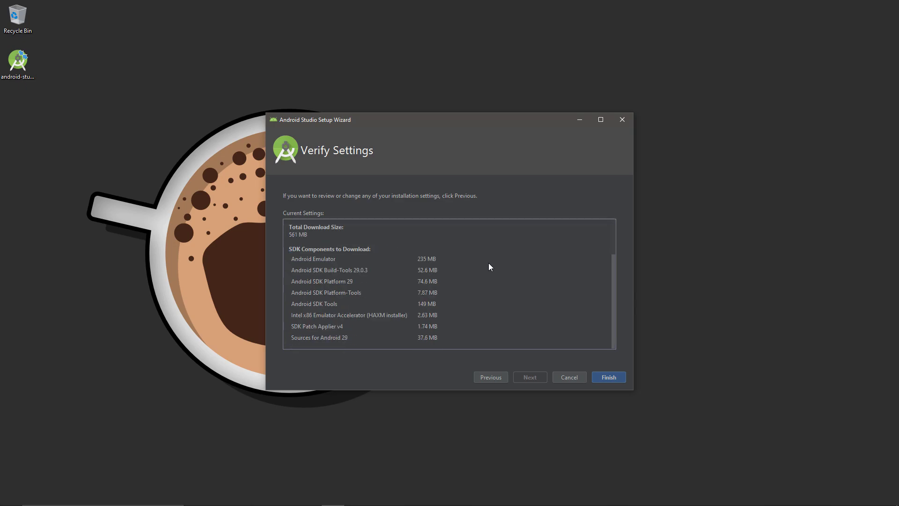
left_click(609, 377)
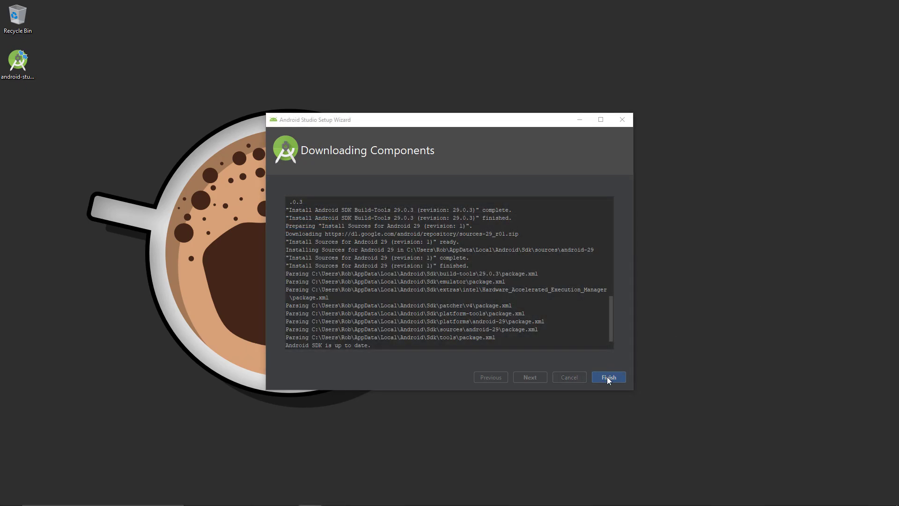
left_click(608, 378)
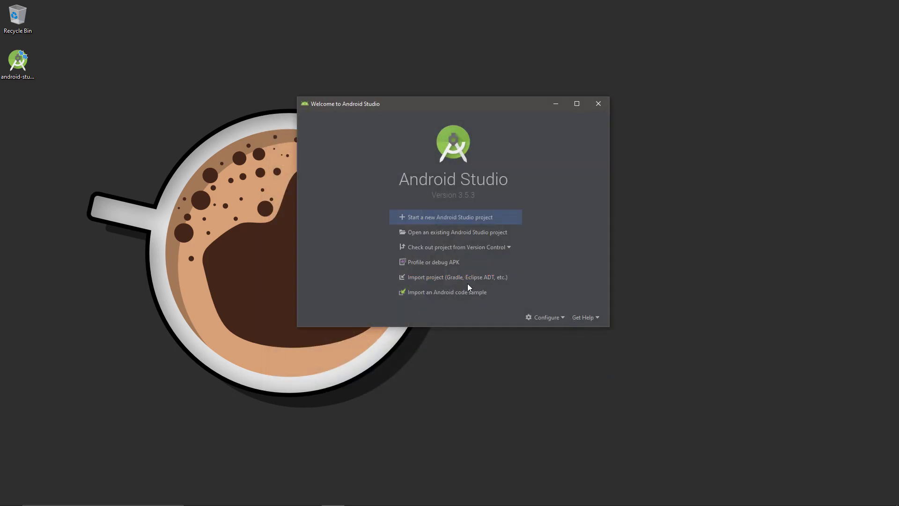
left_click(597, 104)
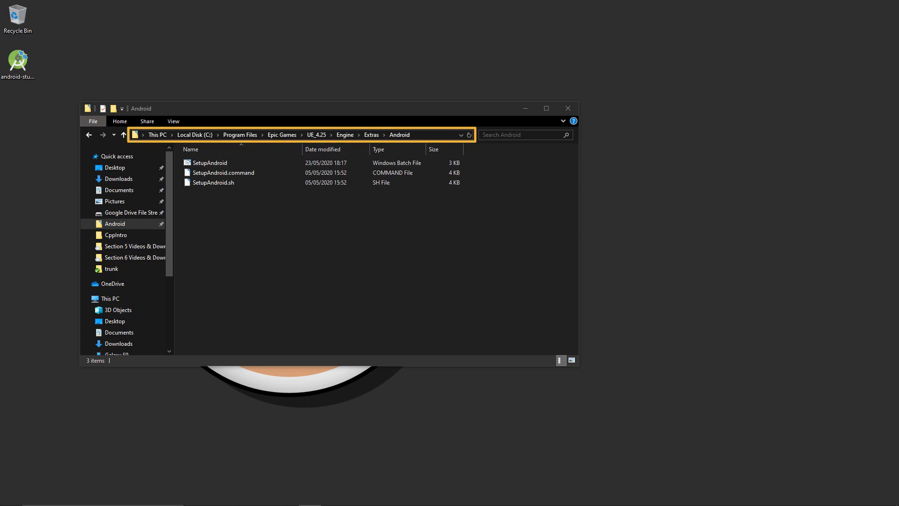
Run SetupAndroid.bat and close its window after it fails to find lldb;3.1
left_click(226, 164)
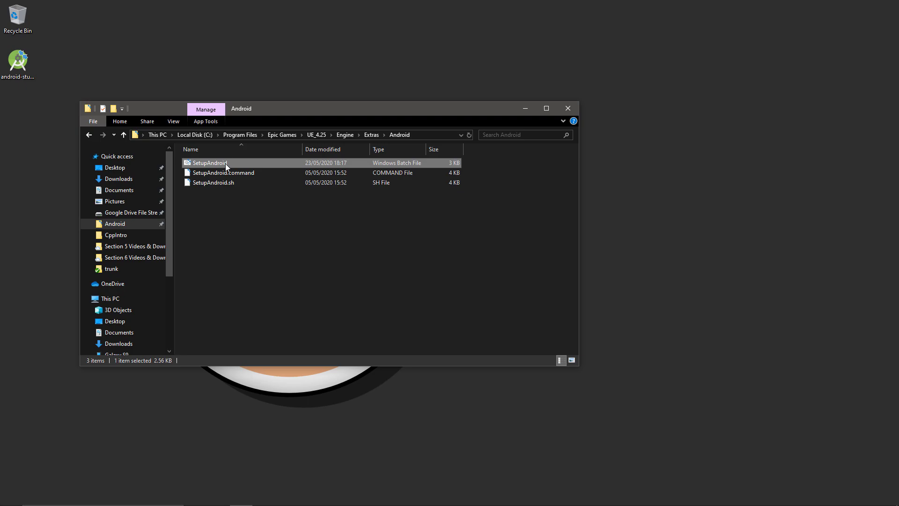
double_click(226, 164)
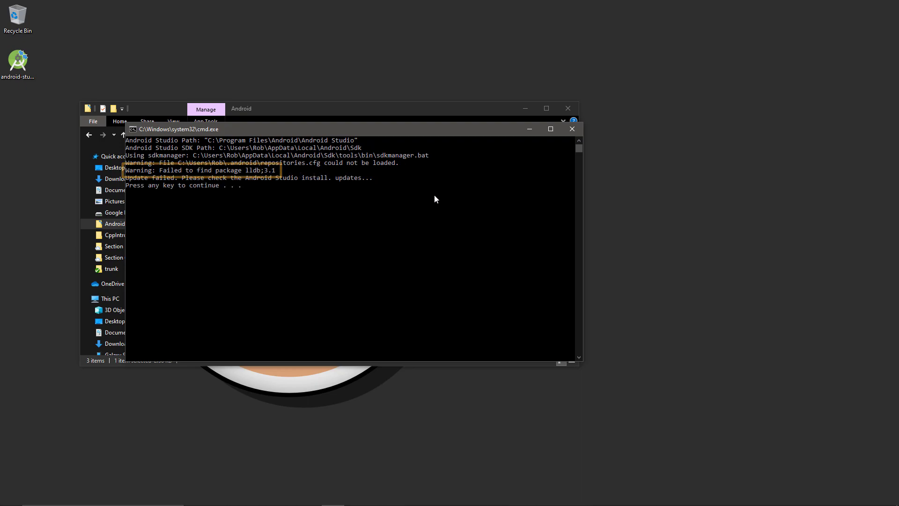
left_click(573, 126)
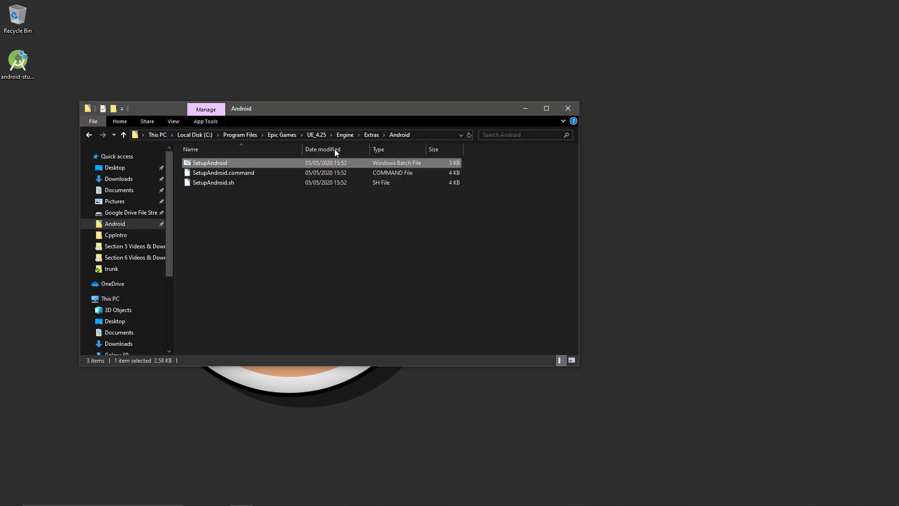
Open the SetupAndroid script in Notepad and find the 'lld' entry
right_click(220, 164)
left_click(168, 184)
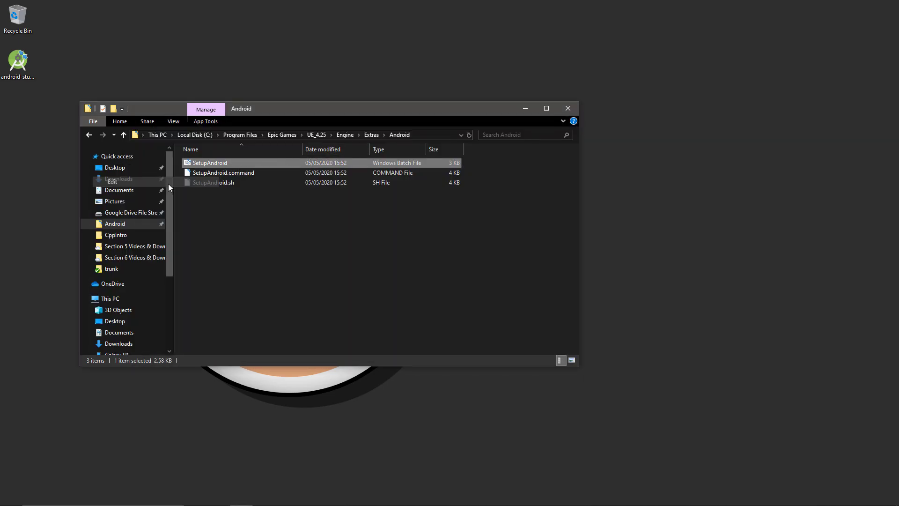
left_click(363, 216)
key("ctrl+f")
type("lld")
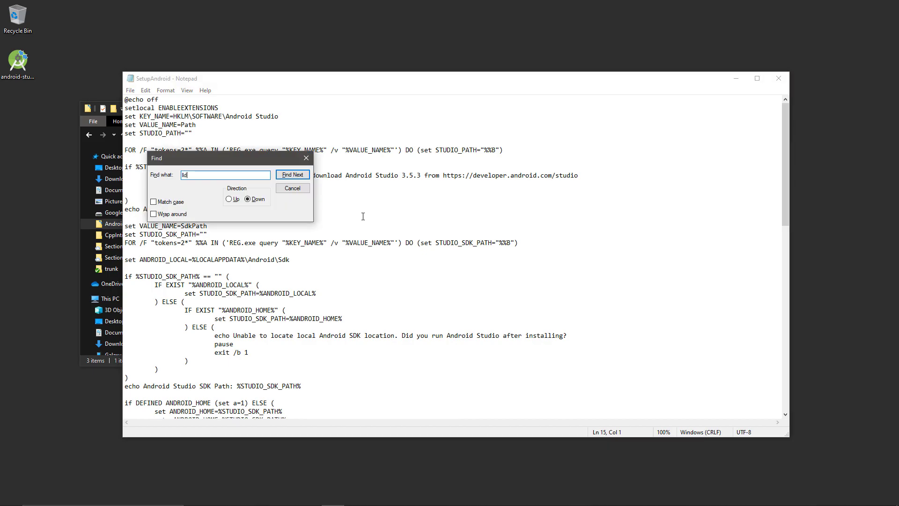
left_click(292, 174)
left_click(306, 159)
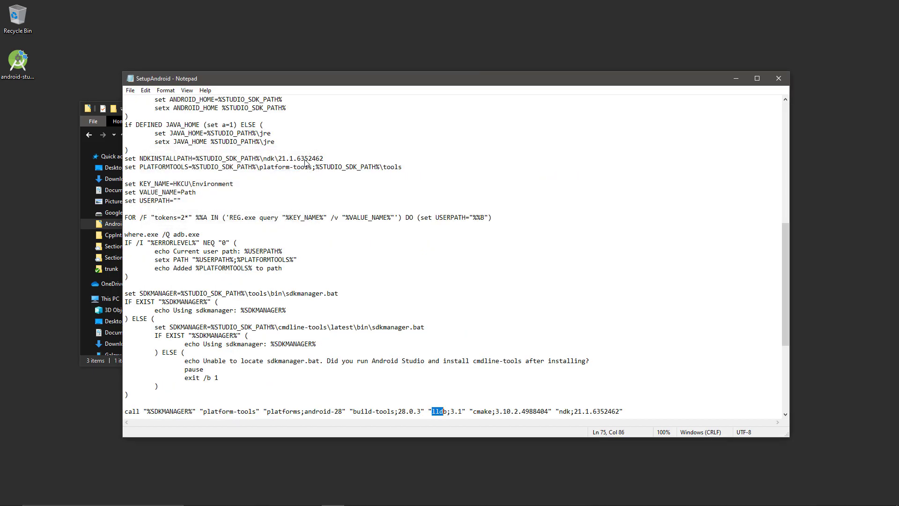
Delete lldb;3.1 from the sdkmanager call, save the script, and close Notepad
scroll(493, 218, "down", 3)
scroll(493, 218, "down", 1)
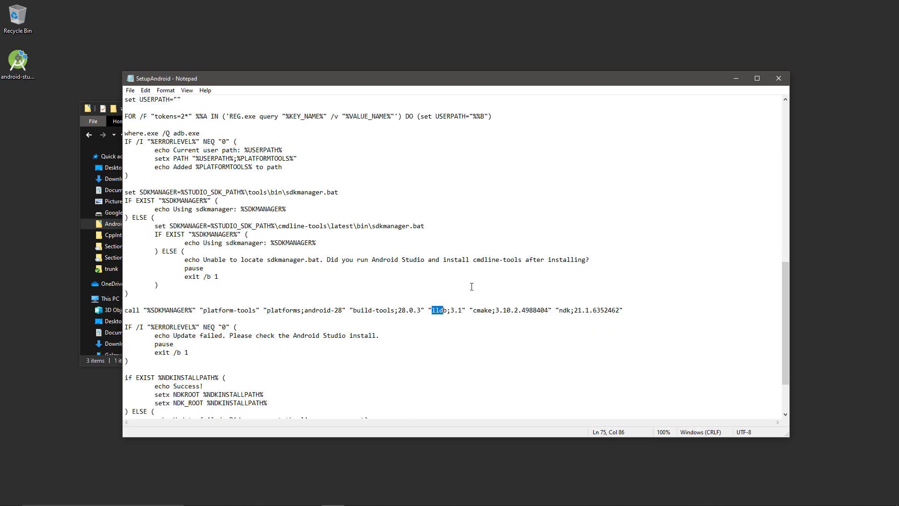
left_click_drag(465, 312, 427, 311)
key("Delete")
key("Down")
key("Down")
key("Down")
left_click(778, 80)
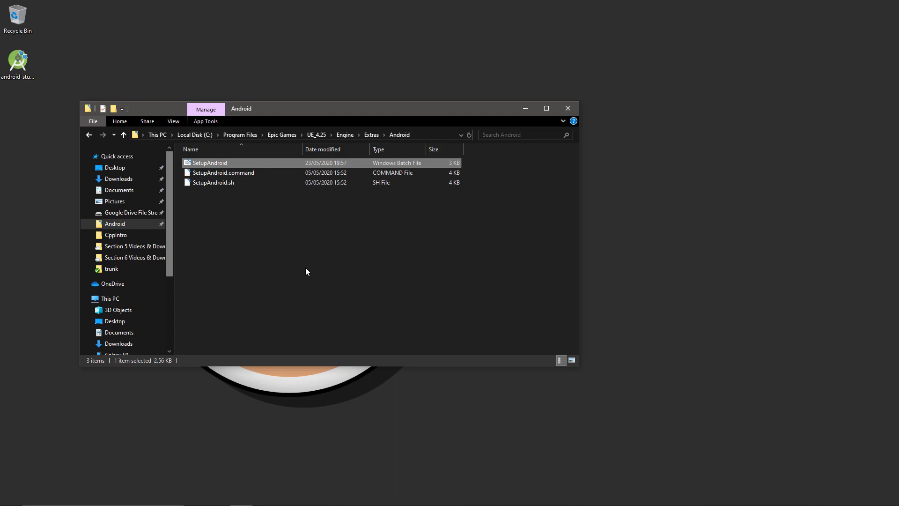
Rerun the edited SetupAndroid.bat so it unzips android-ndk-r21b
double_click(201, 163)
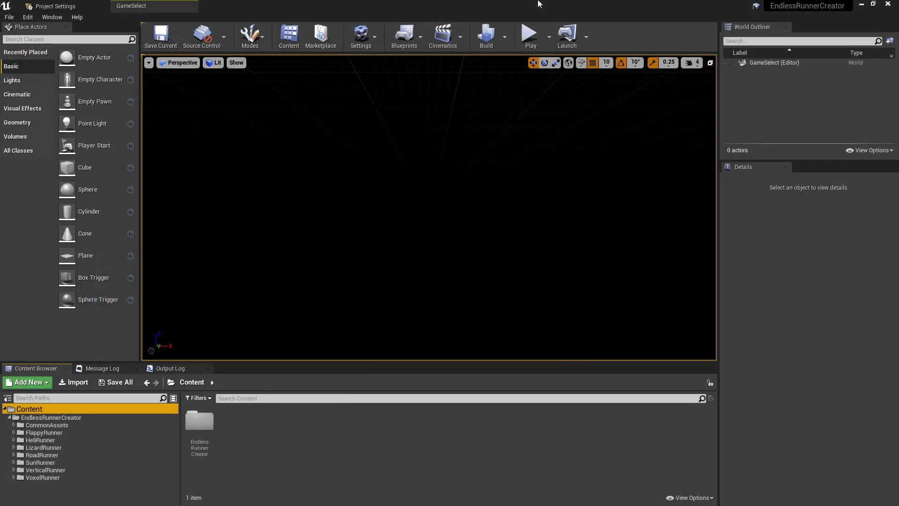
Go to Project Settings > Platforms > Android SDK to view the SDK, NDK and Java locations
left_click(64, 5)
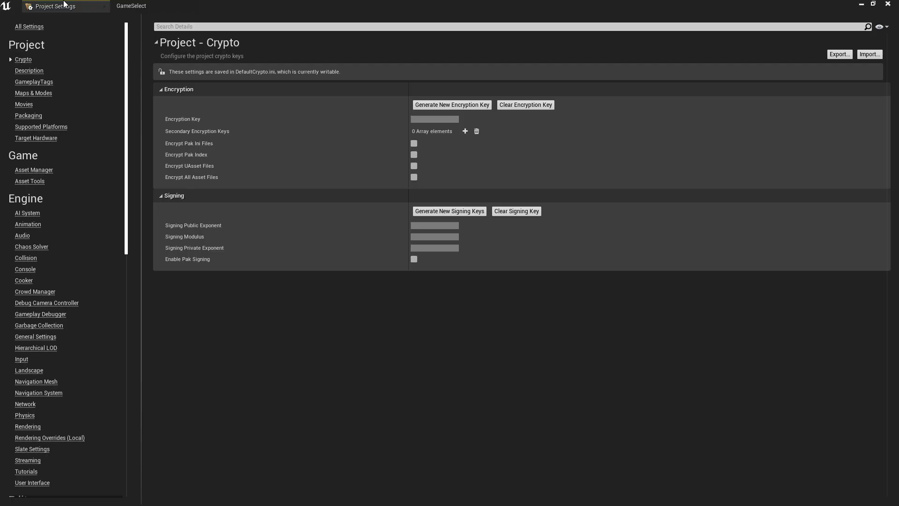
scroll(43, 271, "down", 15)
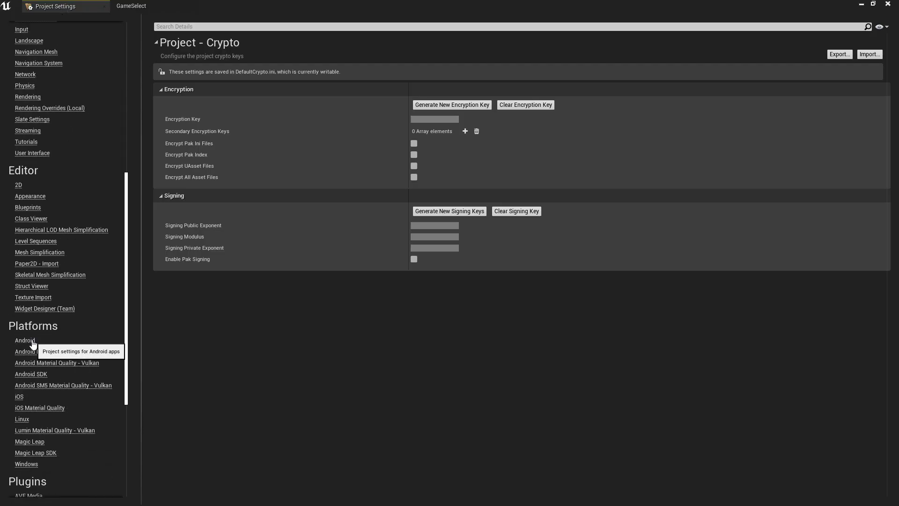
left_click(41, 343)
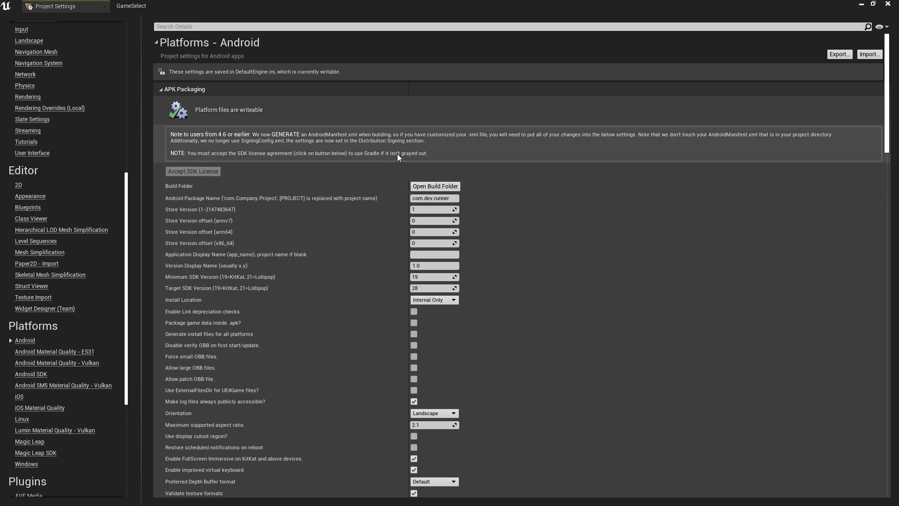
scroll(397, 155, "down", 2)
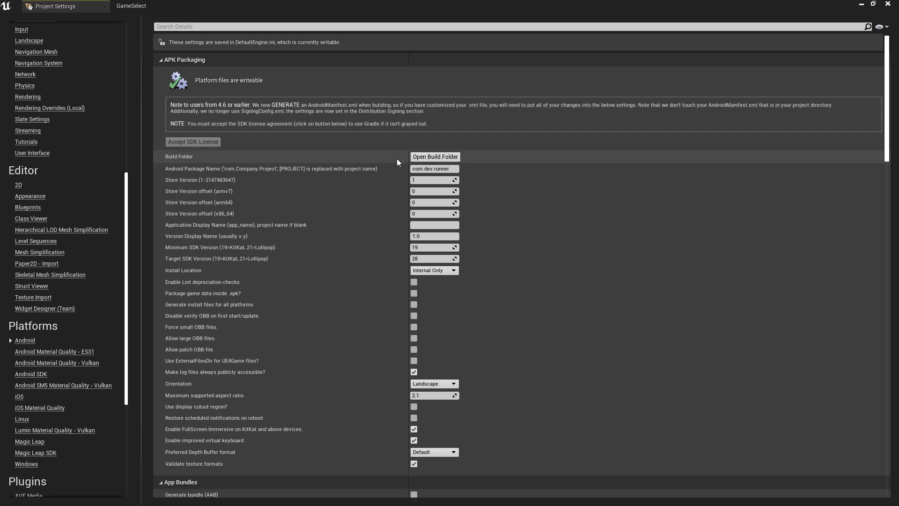
scroll(397, 162, "down", 5)
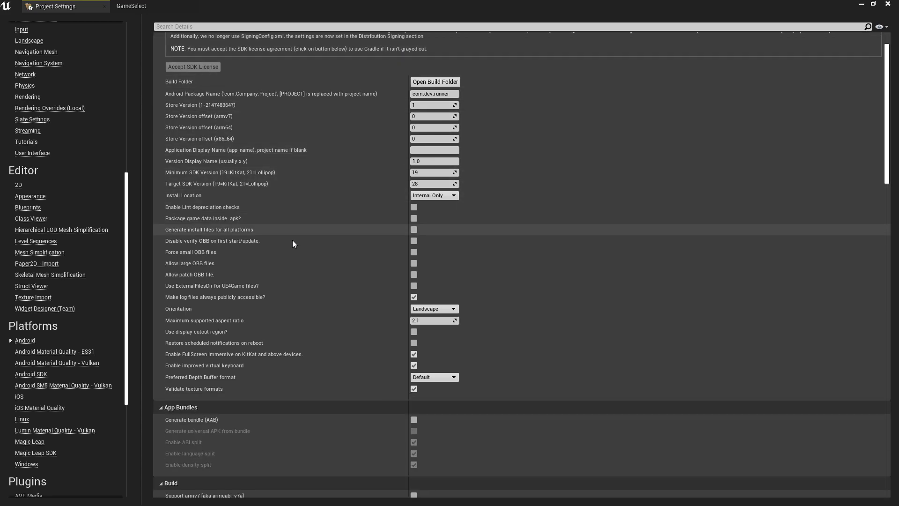
left_click(28, 374)
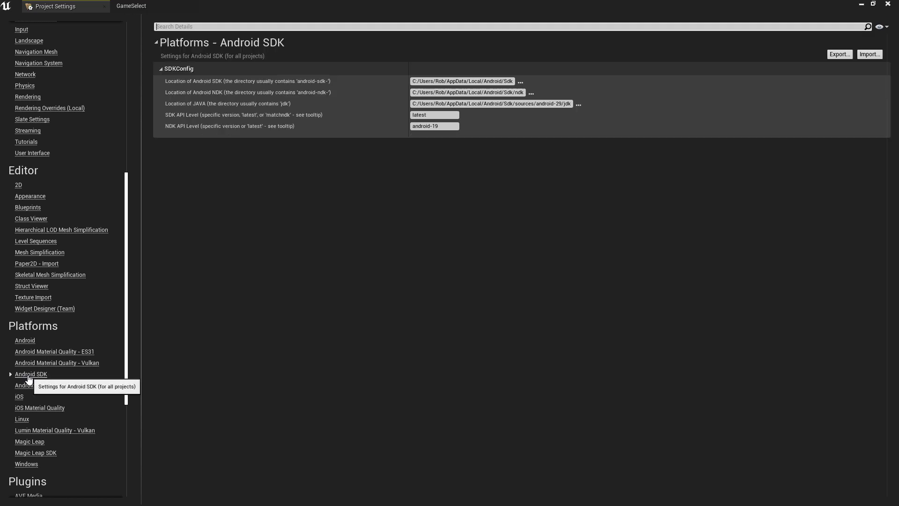
Keep NDK API Level android-19 and set the NDK location to ndk\21.1.6352462
left_click(444, 125)
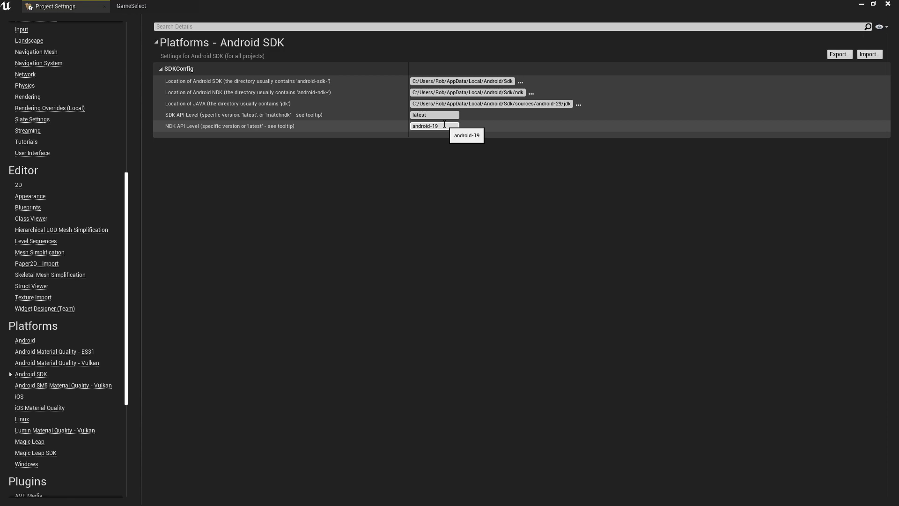
key("Return")
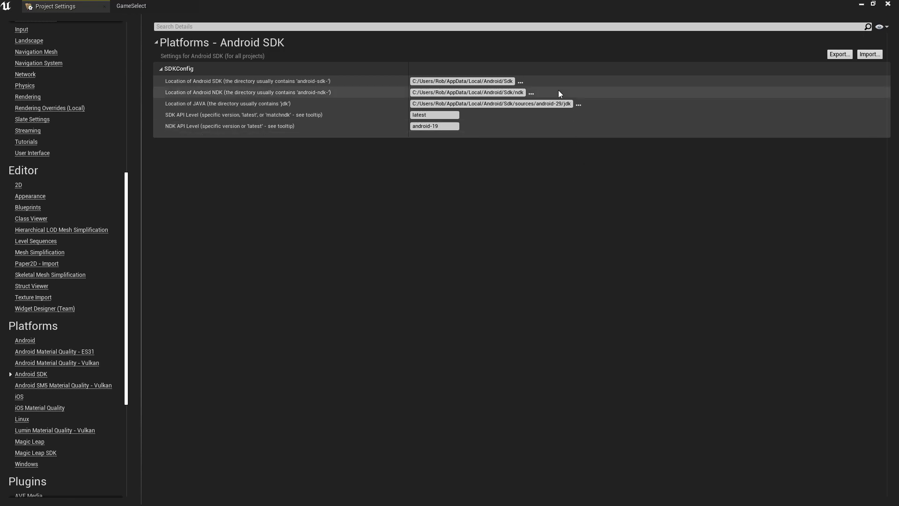
left_click(532, 93)
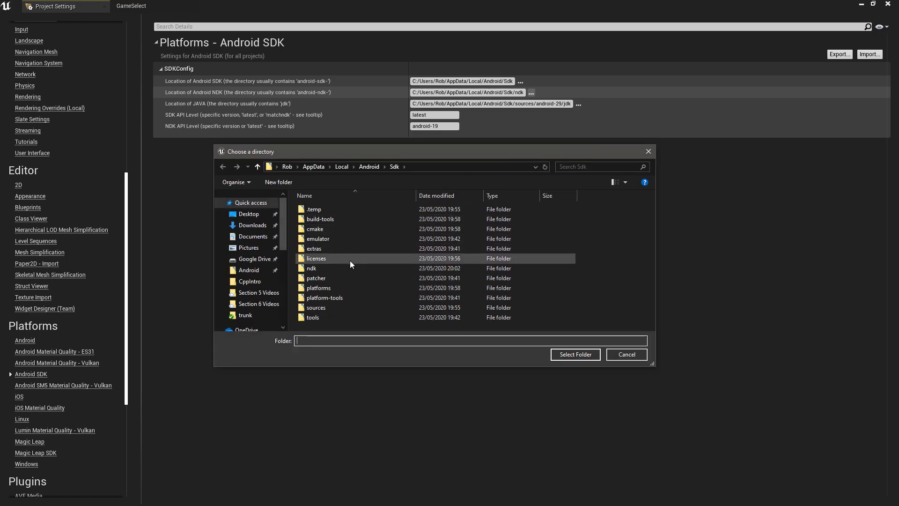
double_click(315, 269)
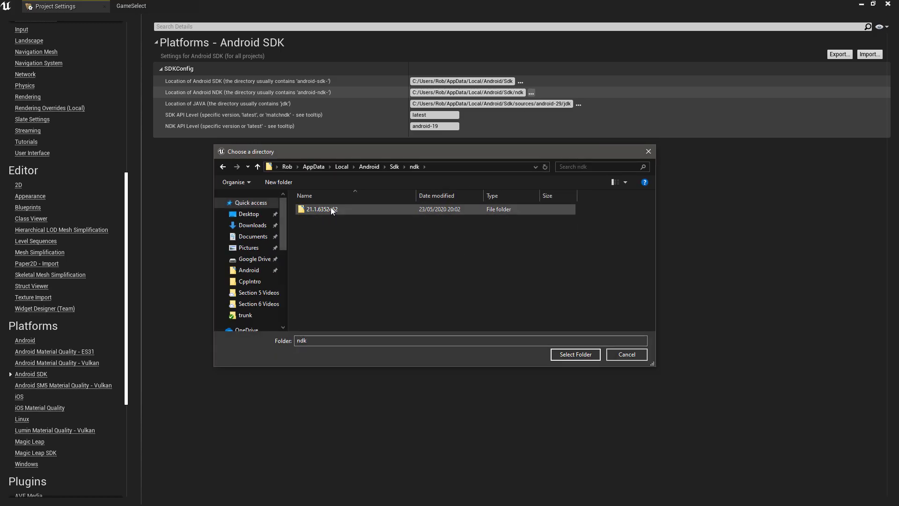
double_click(328, 209)
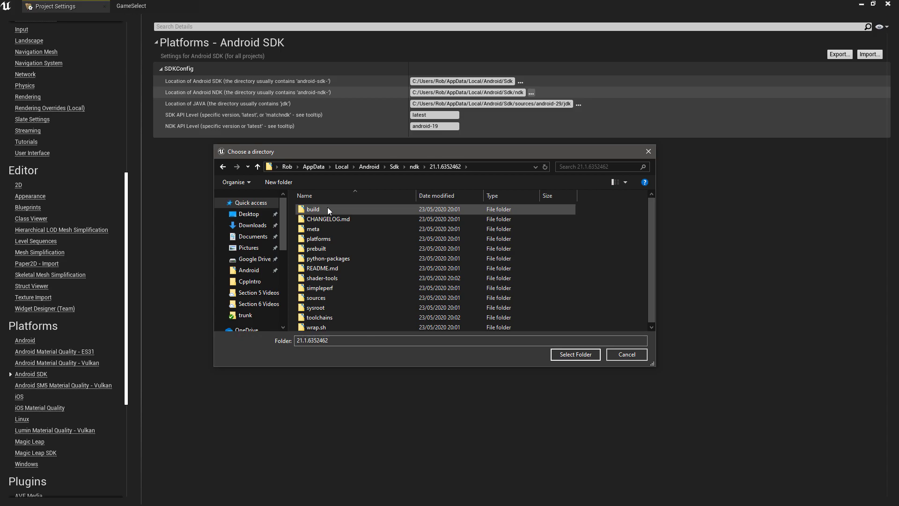
left_click(564, 352)
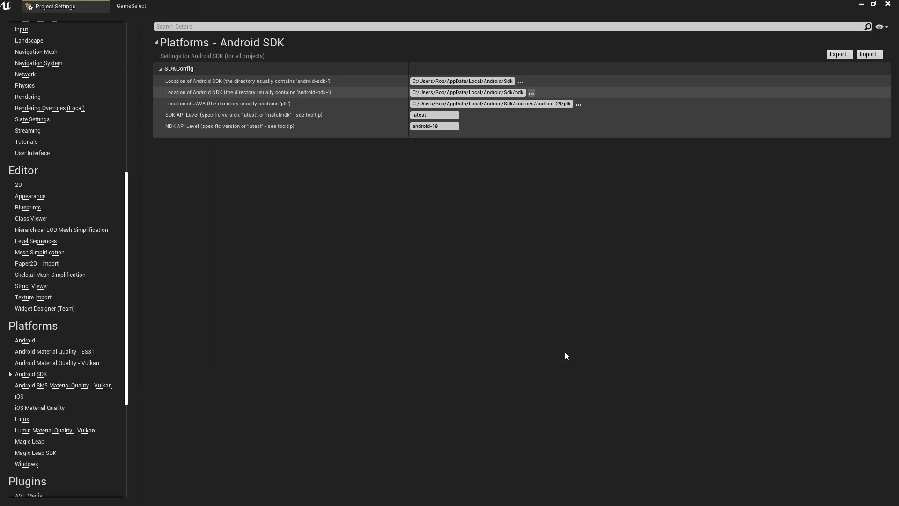
Empty the Java location field, leaving only SDK and NDK paths
left_click(579, 103)
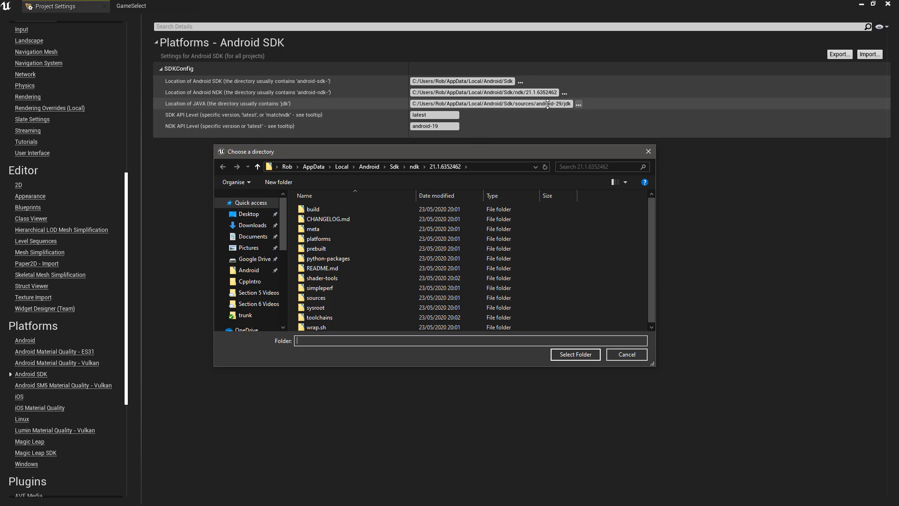
left_click(632, 351)
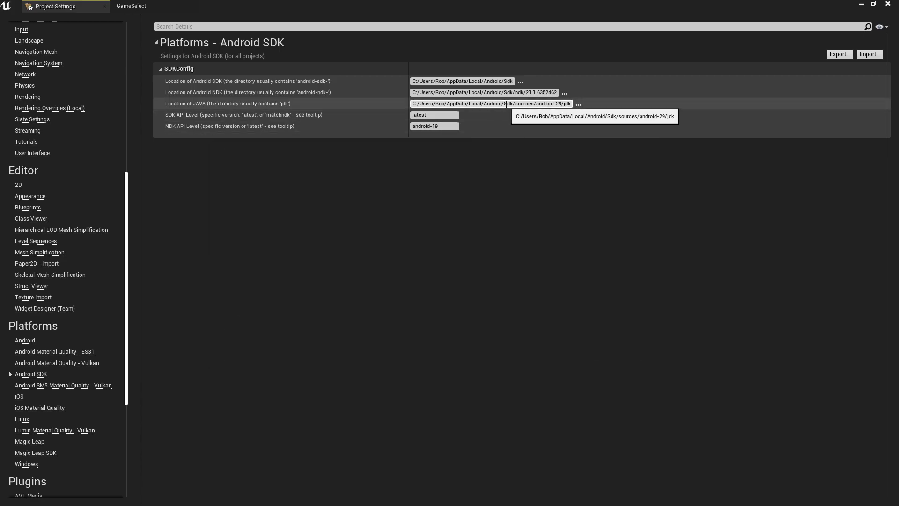
key("BackSpace")
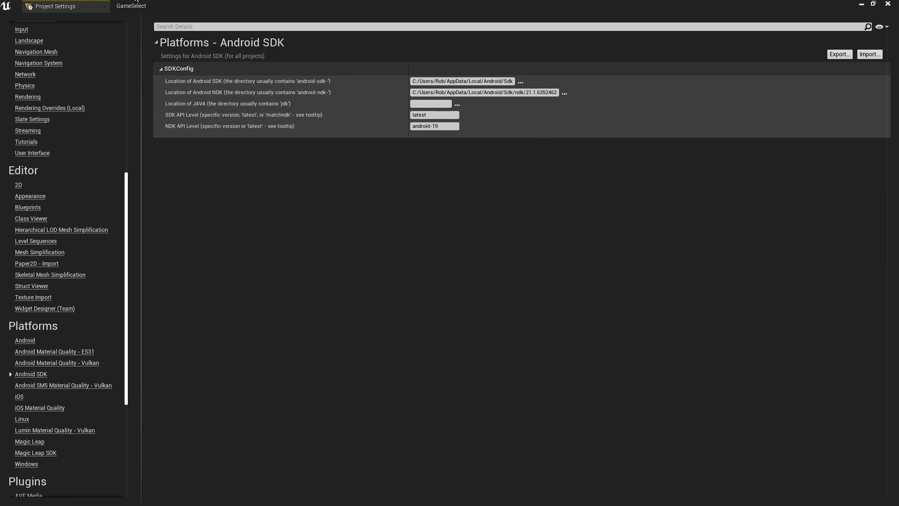
From the GameSelect level, package the project as Android (ETC2)
left_click(131, 6)
left_click(9, 17)
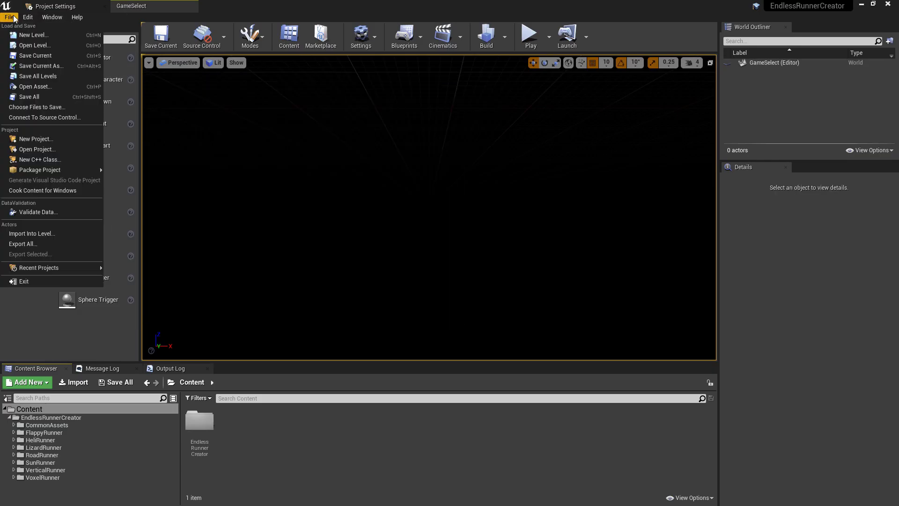
mouse_move(45, 169)
mouse_move(139, 171)
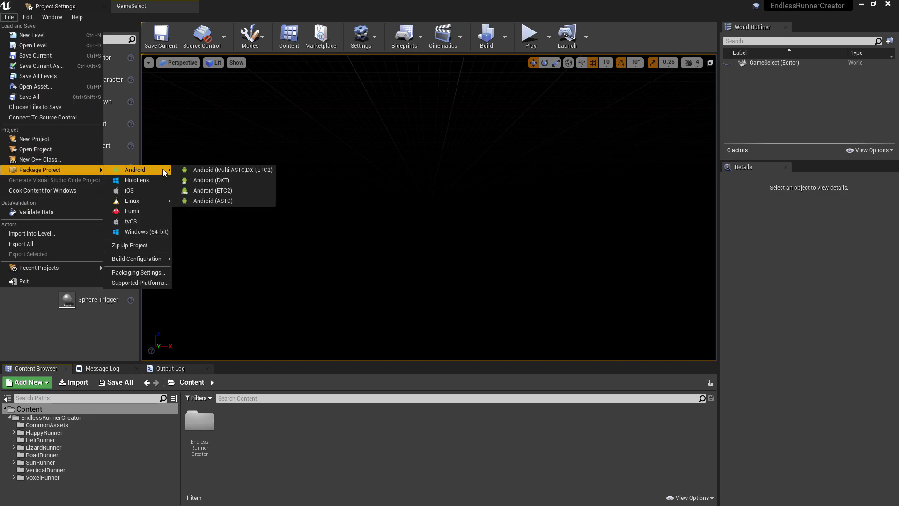
left_click(215, 190)
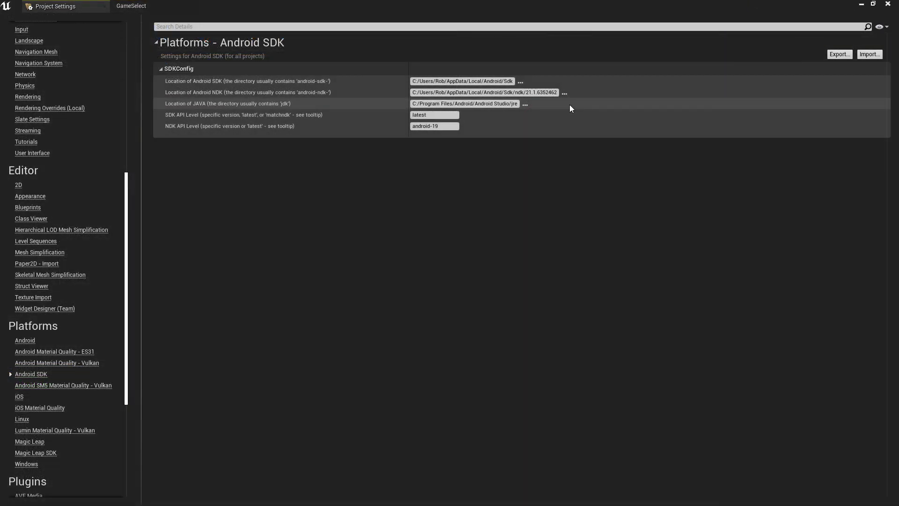
Check that the Java location is C:/Program Files/Android/Android Studio/jre
left_click(435, 104)
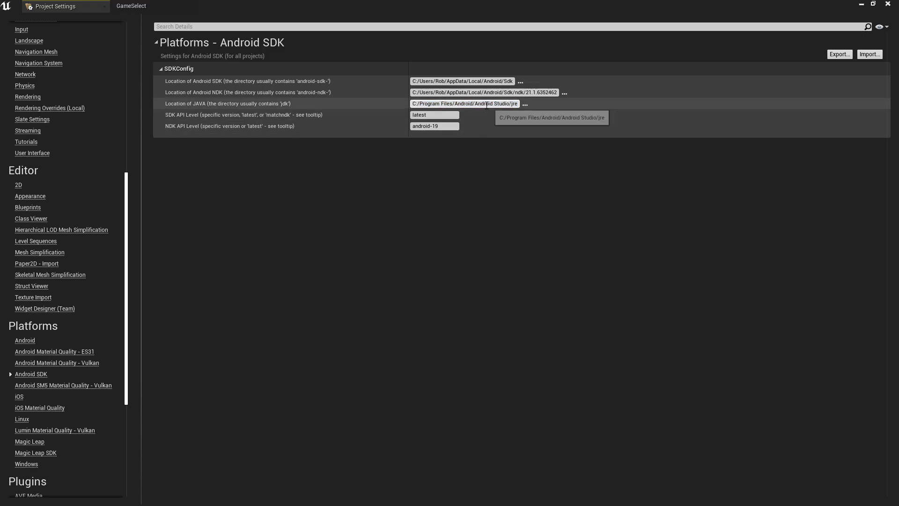
left_click(521, 173)
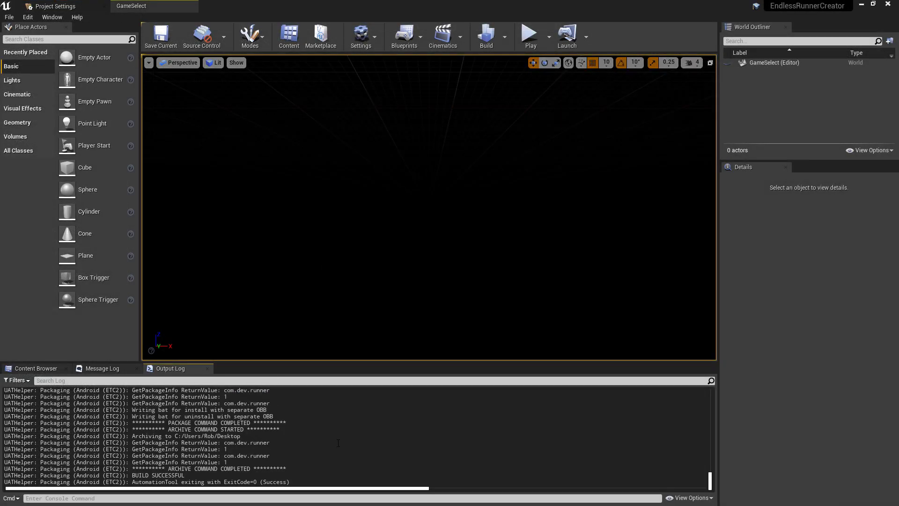
Highlight the archive-completed and BUILD SUCCESSFUL lines in the Output Log
left_click_drag(133, 468, 255, 482)
left_click_drag(185, 474, 116, 475)
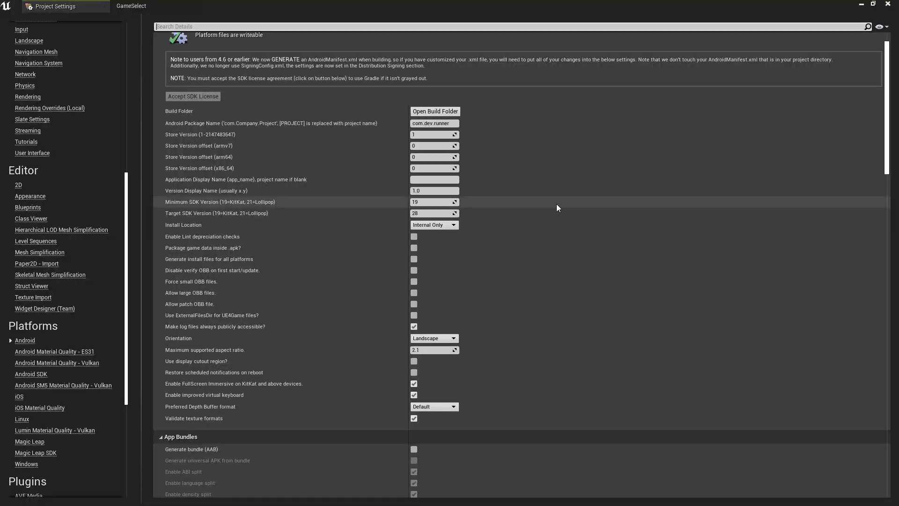